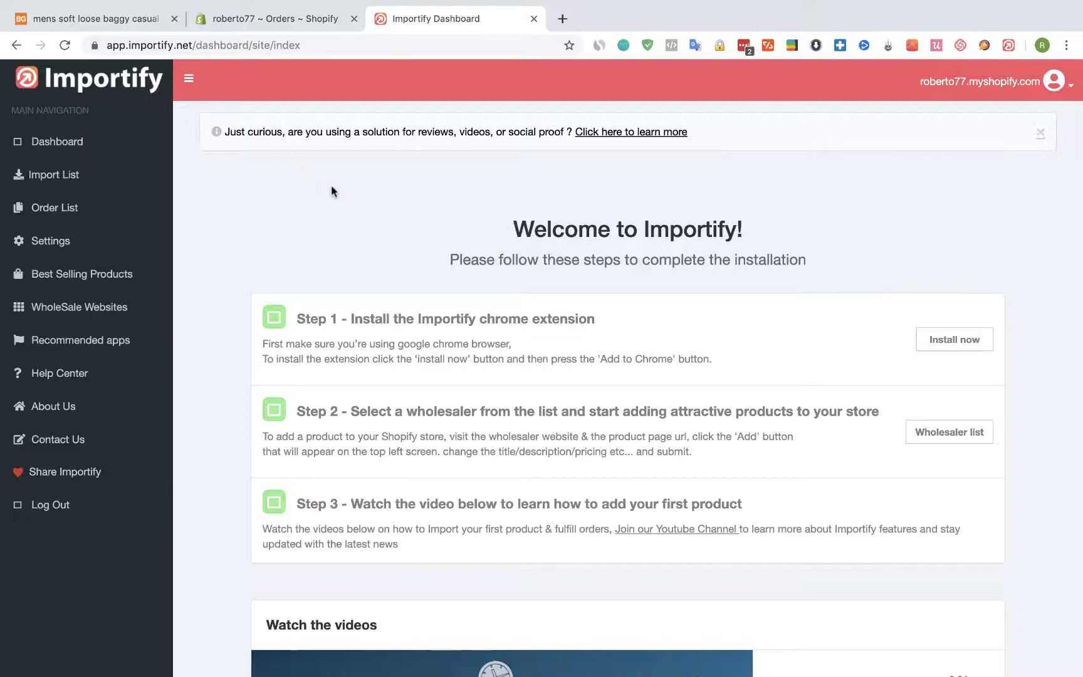
Open Importify's Order List to show recent orders, including unfulfilled order #1039.
click(58, 211)
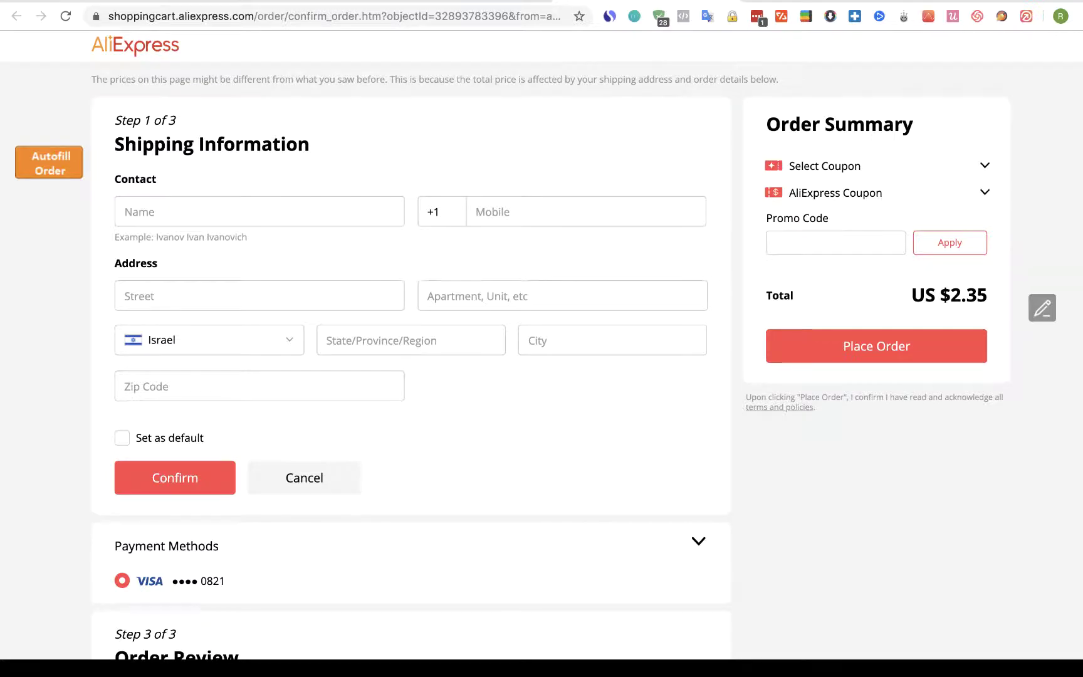
click(57, 194)
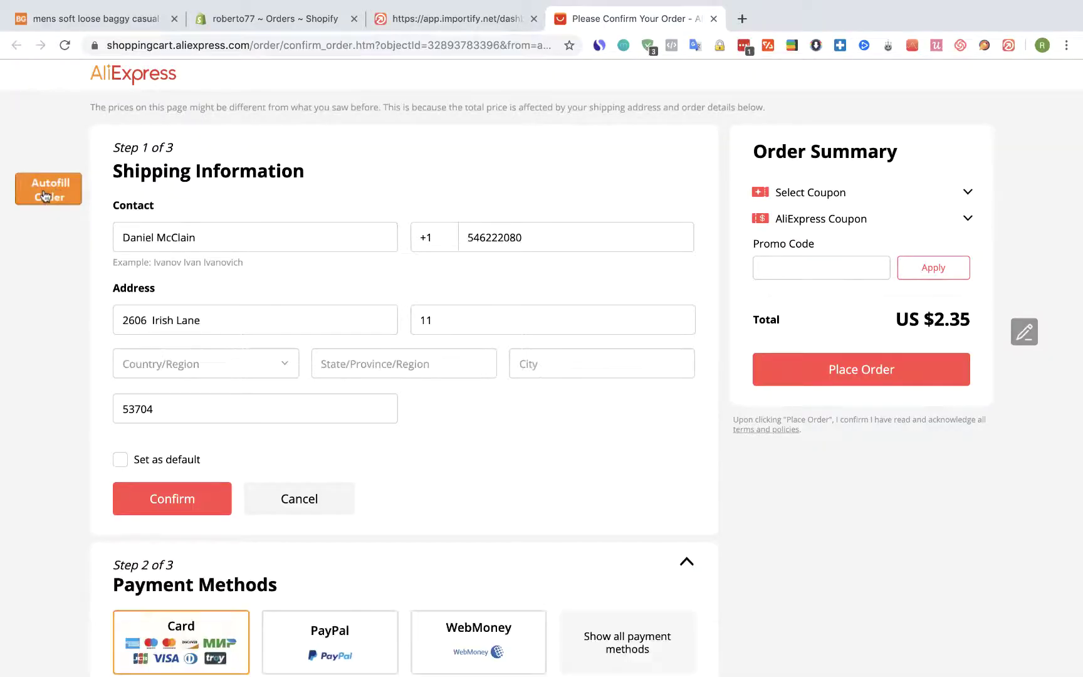